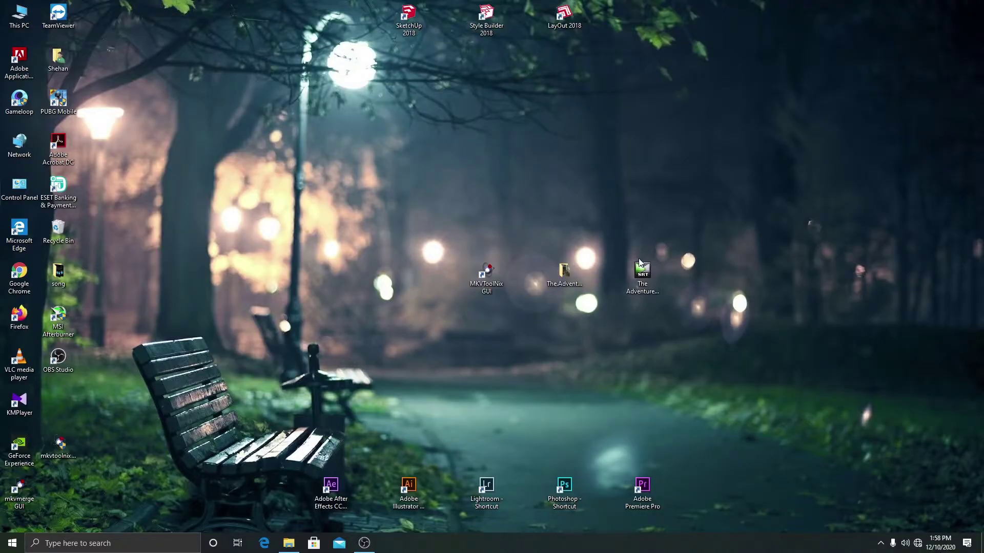
Launch MKVToolNix GUI from the desktop and move its window higher on the screen.
{"action": "left_click", "coordinate": [640, 275]}
{"action": "left_click", "coordinate": [663, 315]}
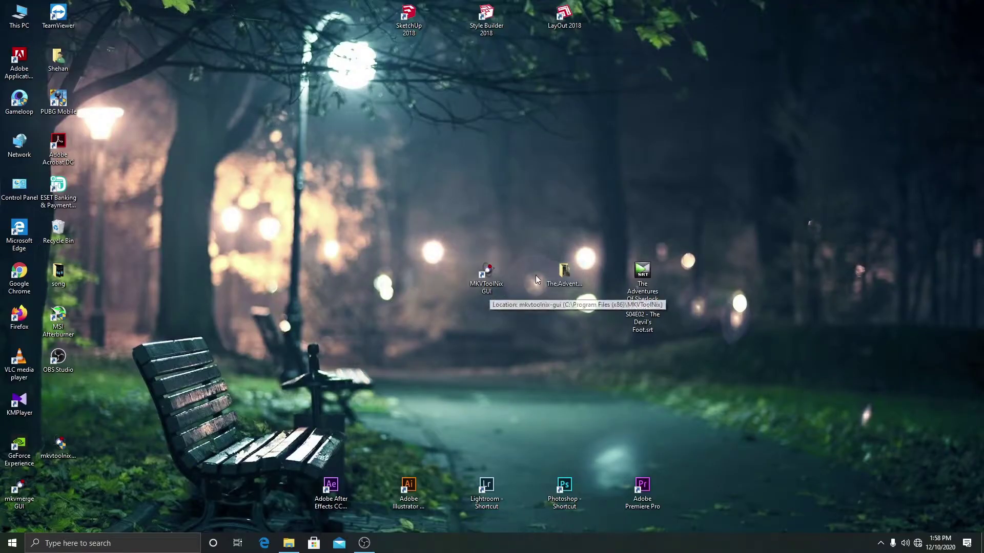
{"action": "double_click", "coordinate": [487, 277]}
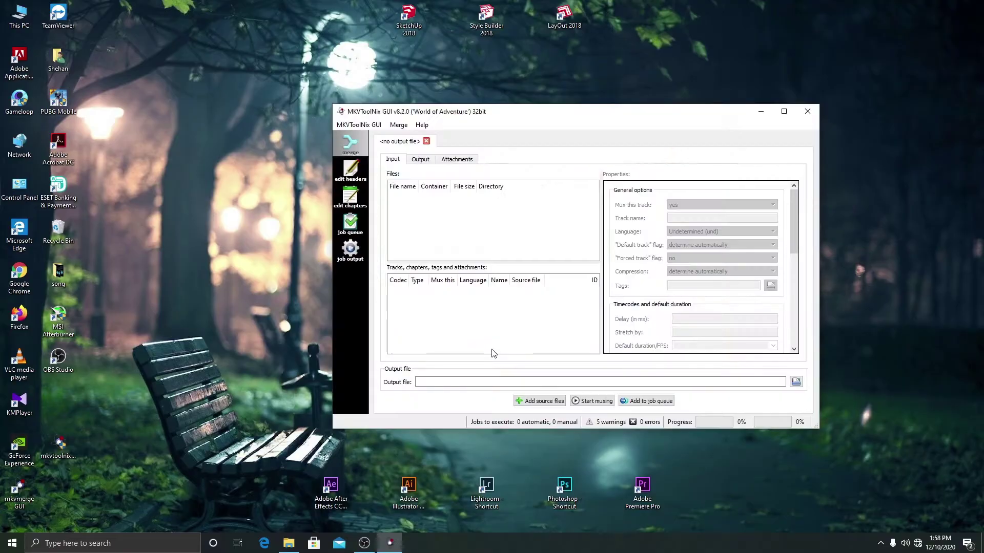
{"action": "left_click_drag", "start_coordinate": [533, 119], "coordinate": [533, 72]}
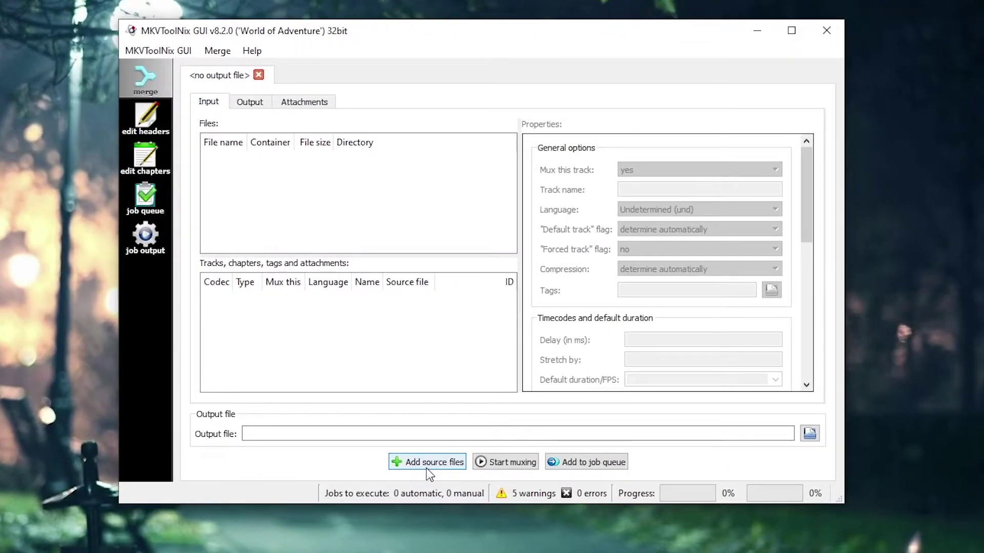
Add the source video "The Adventures Of Sherlock Holmes - S04E02 - The Devil's Foot.mp4" from its desktop folder.
{"action": "left_click", "coordinate": [403, 468]}
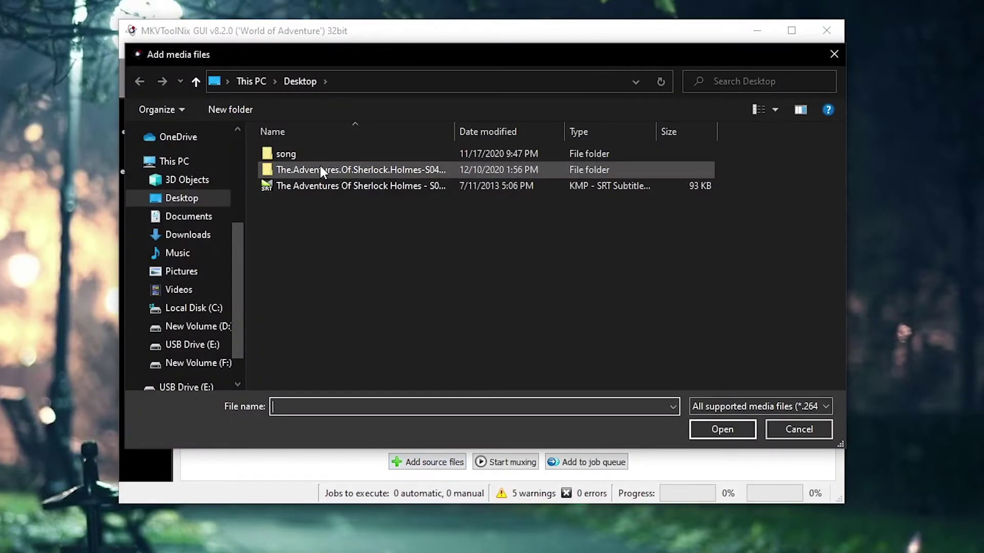
{"action": "double_click", "coordinate": [320, 170]}
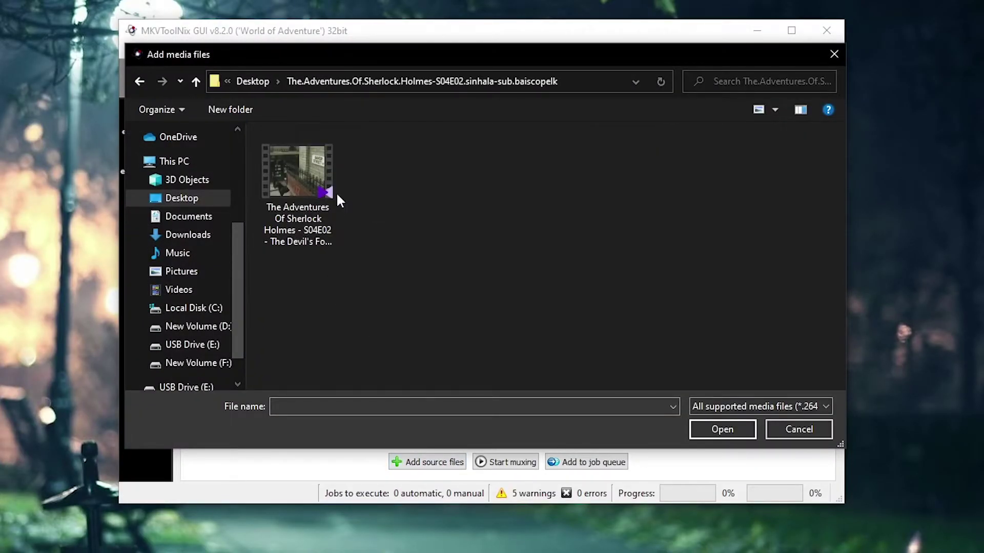
{"action": "left_click", "coordinate": [297, 200]}
{"action": "left_click", "coordinate": [700, 428]}
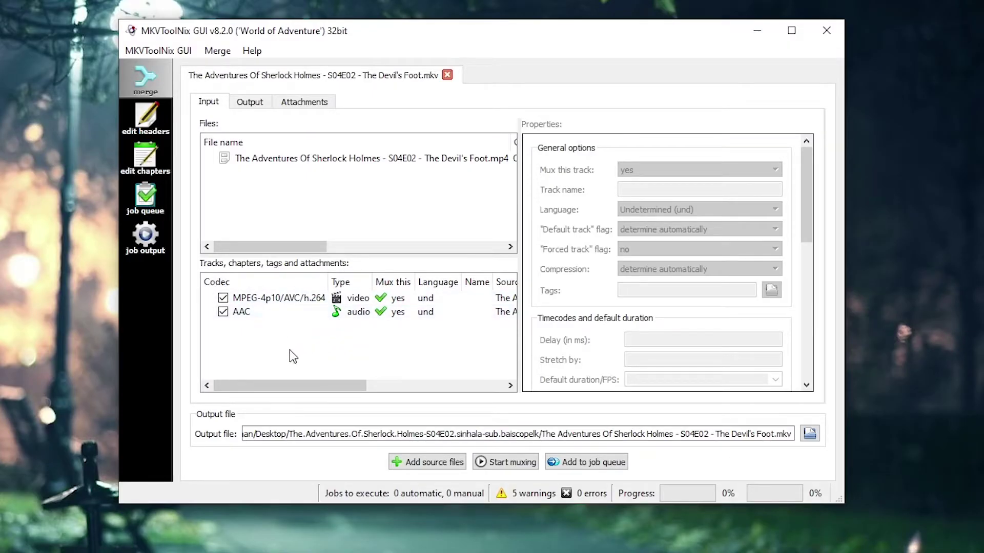
Add the subtitle file "The Adventures Of Sherlock Holmes - S04E02 - The Devil's Foot.srt" from the Desktop as a second source.
{"action": "left_click", "coordinate": [410, 466]}
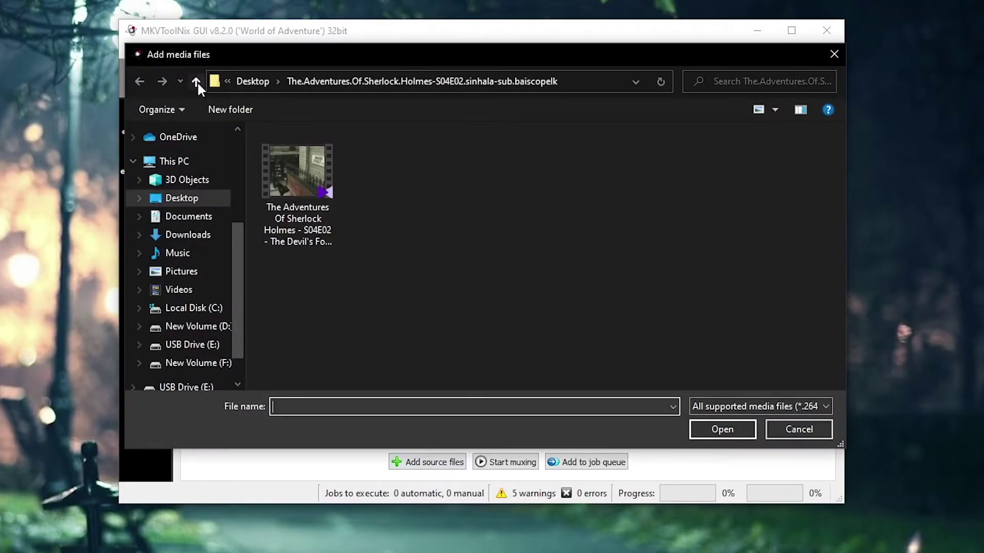
{"action": "left_click", "coordinate": [196, 82]}
{"action": "left_click", "coordinate": [358, 186]}
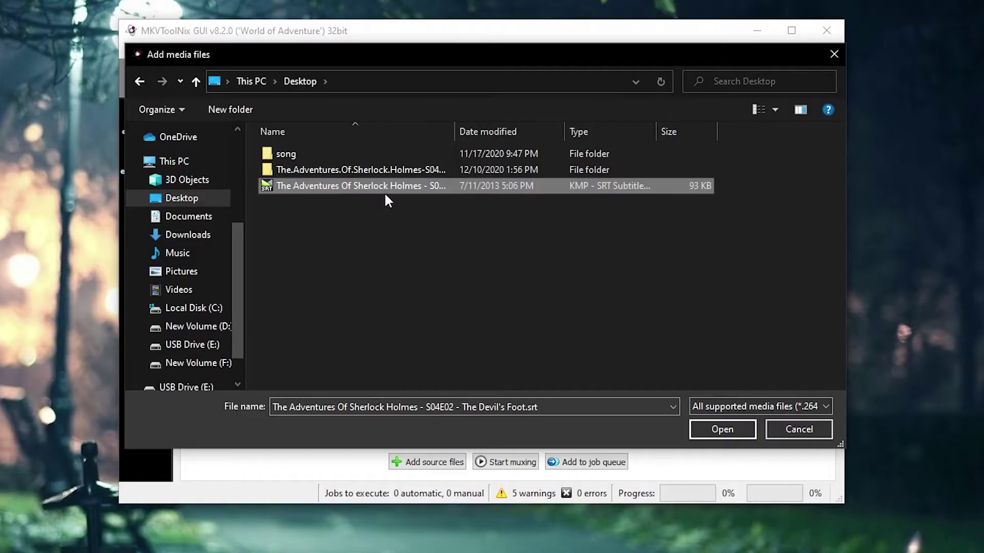
{"action": "left_click", "coordinate": [723, 430]}
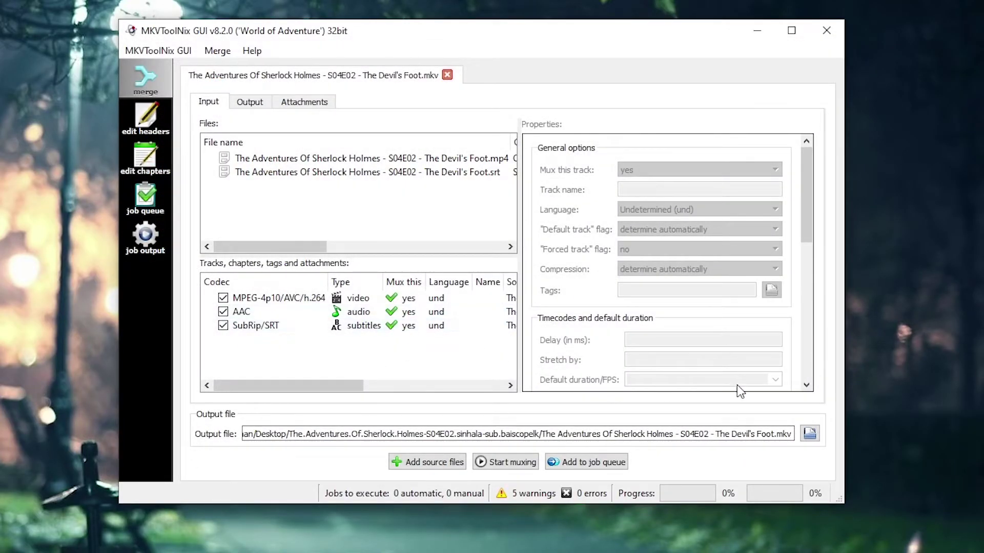
Set the output file name to "The Adventures Of Sherlock Holmes - S04E02 - The Devil's ggtftggtgtgtgtgtgt" in the video's folder.
{"action": "left_click", "coordinate": [809, 434]}
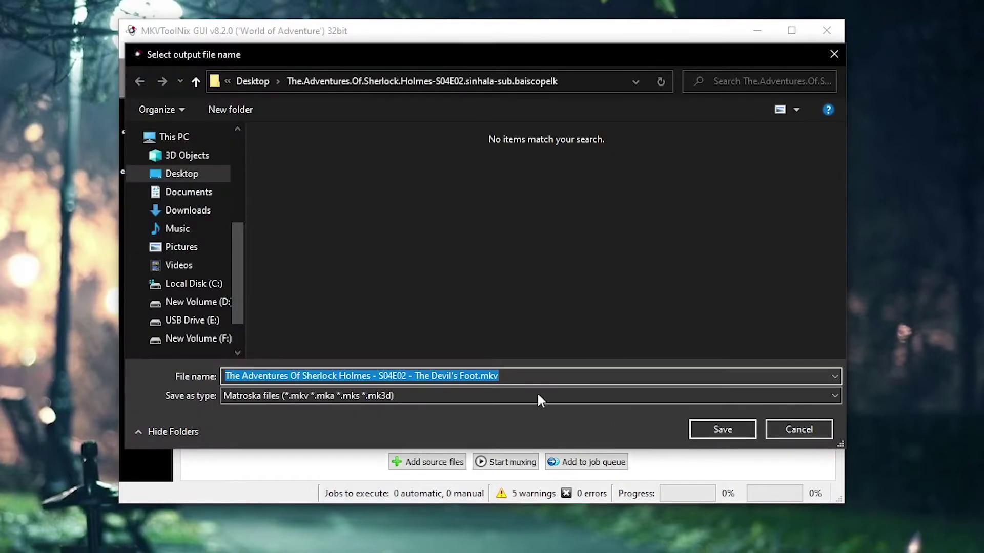
{"action": "left_click", "coordinate": [508, 377]}
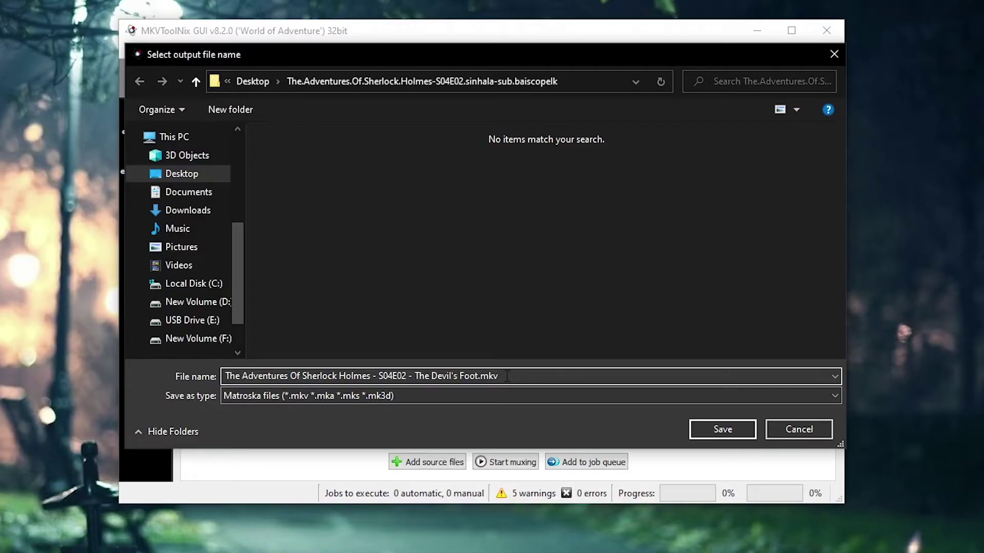
{"action": "double_click", "coordinate": [472, 376]}
{"action": "type", "text": "ggtftggtgtgtgtgtgt"}
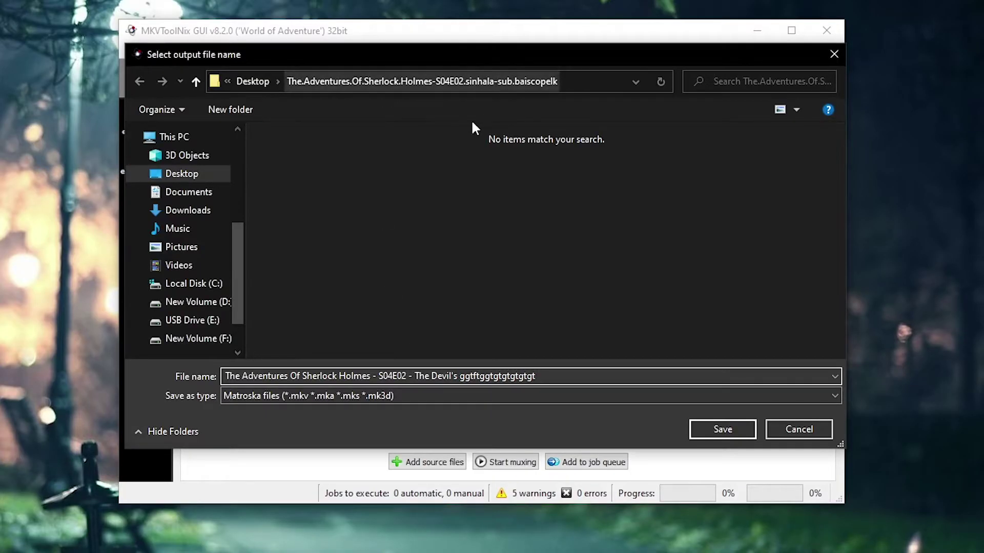
{"action": "left_click", "coordinate": [723, 429]}
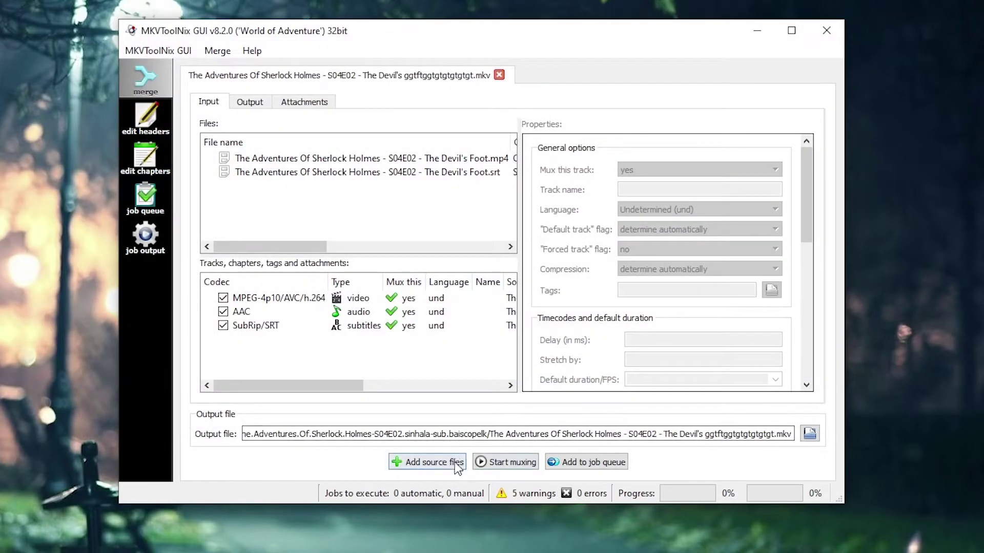
Mux the video, audio and subtitle tracks into the output file and minimize the MKVToolNix window.
{"action": "left_click", "coordinate": [505, 463]}
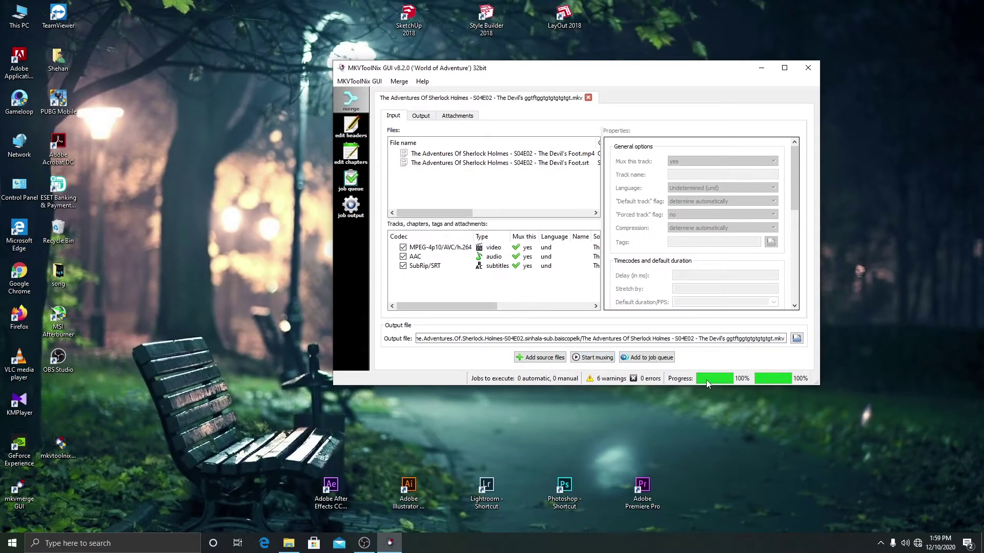
{"action": "left_click", "coordinate": [761, 69]}
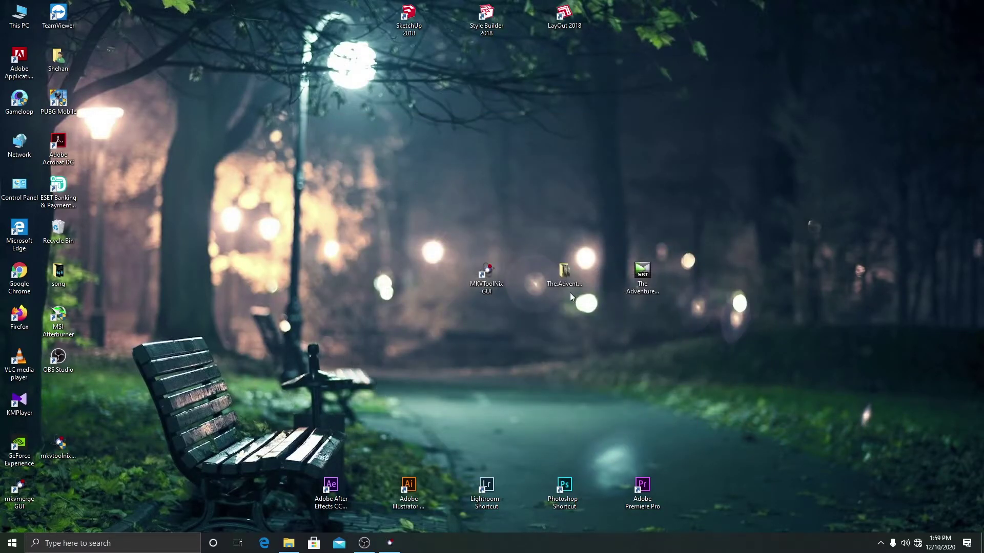
Open the Sherlock Holmes folder on the desktop and examine the new MKV file's properties.
{"action": "double_click", "coordinate": [568, 280]}
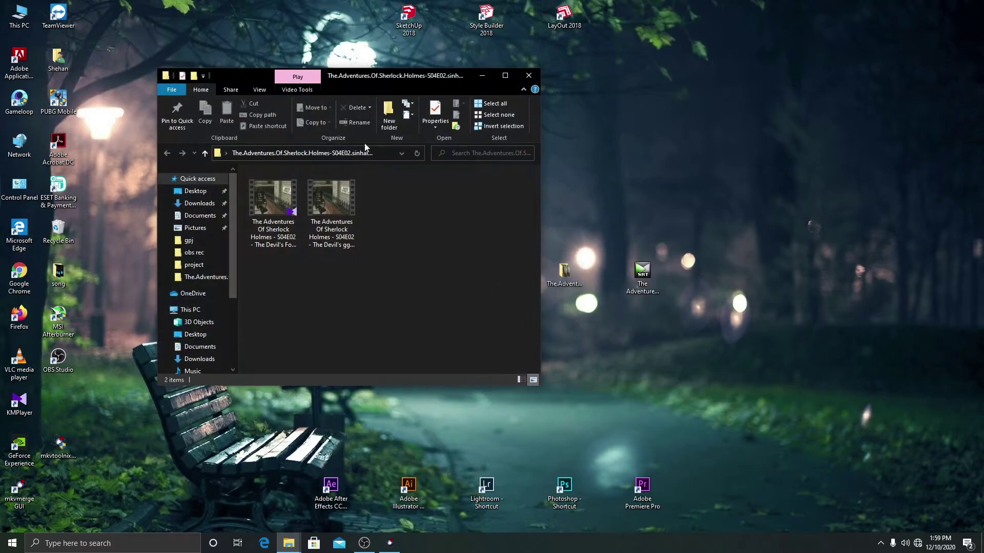
{"action": "left_click_drag", "start_coordinate": [354, 76], "coordinate": [469, 54]}
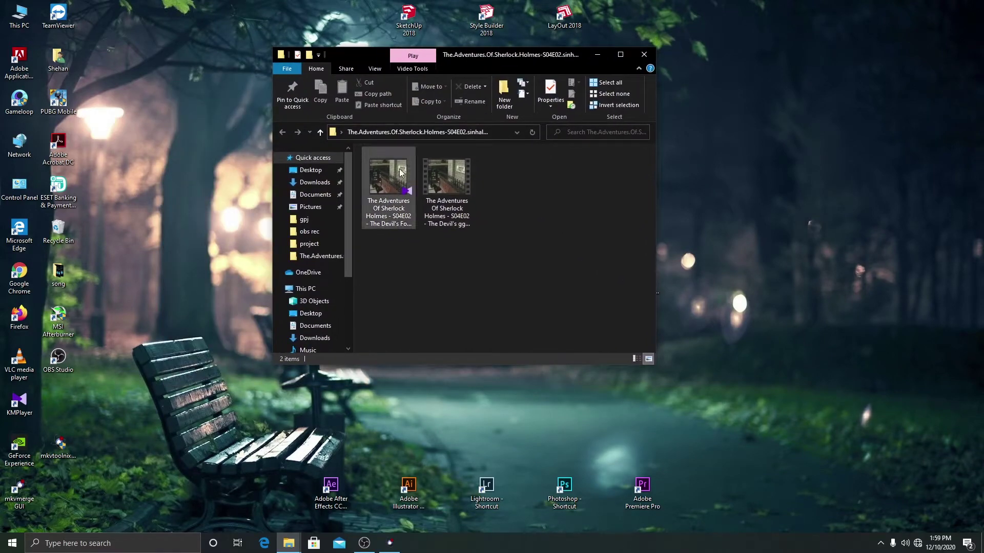
{"action": "left_click", "coordinate": [455, 218]}
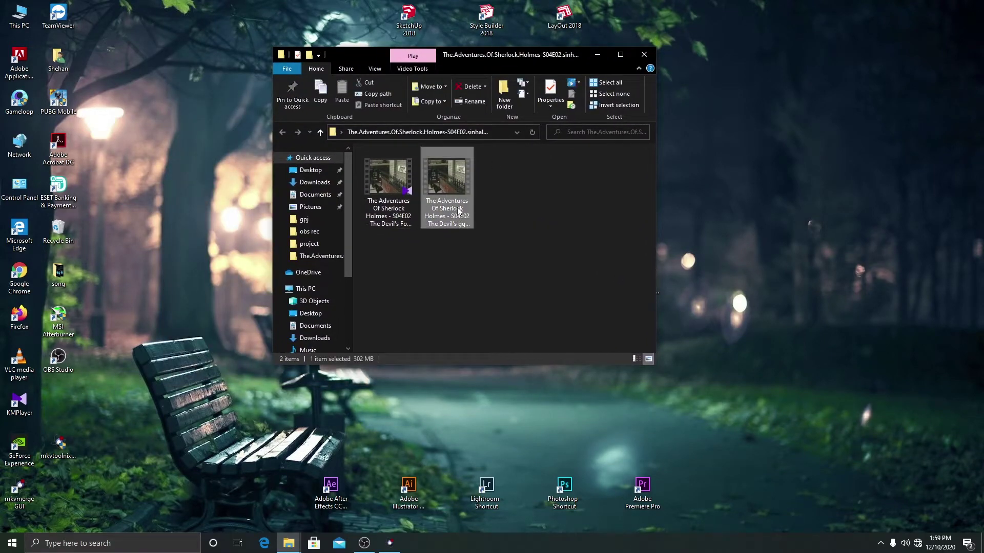
{"action": "right_click", "coordinate": [448, 176]}
{"action": "left_click", "coordinate": [511, 419]}
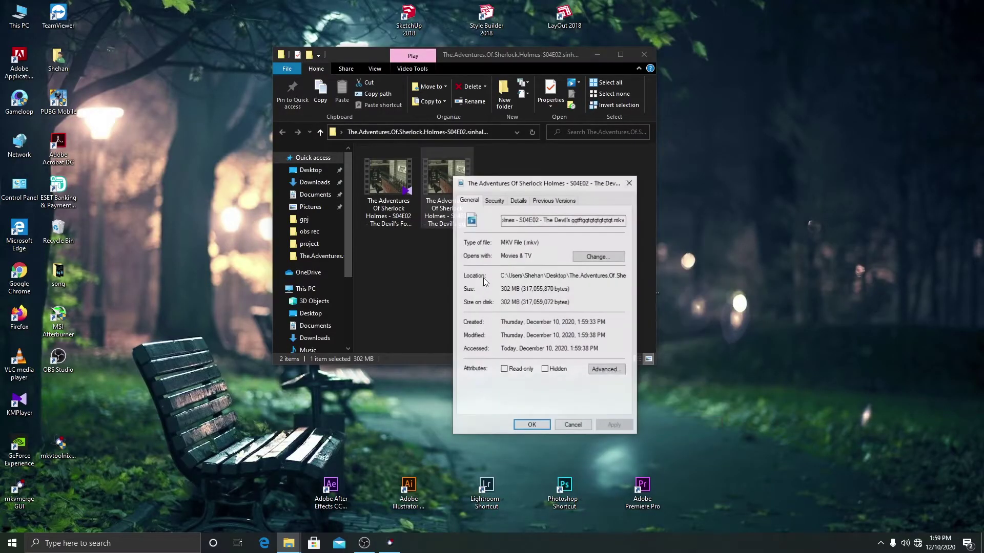
{"action": "left_click", "coordinate": [578, 219]}
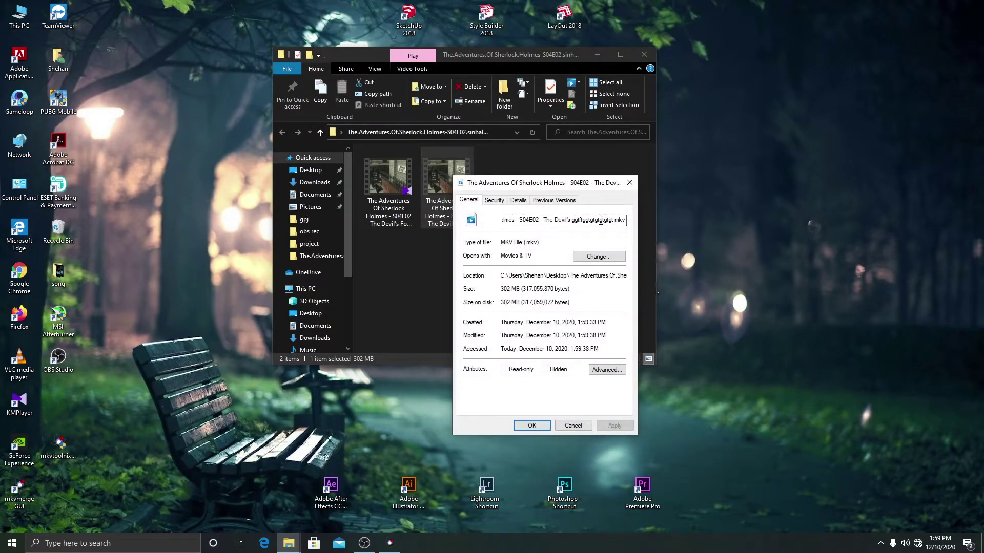
{"action": "left_click", "coordinate": [629, 183]}
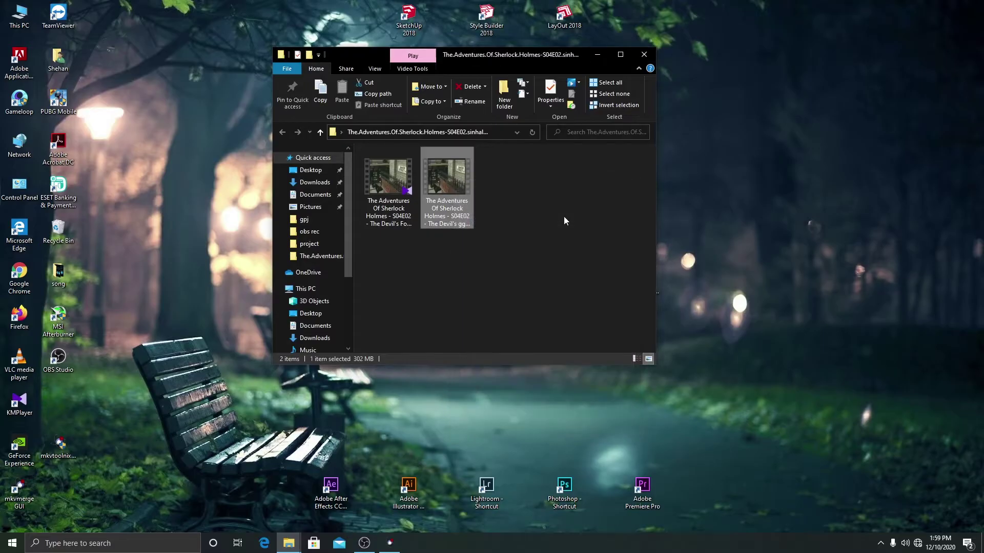
Play the new MKV file in KMPlayer, skip ahead to about 10 minutes to check its subtitles, and close the player.
{"action": "right_click", "coordinate": [458, 188]}
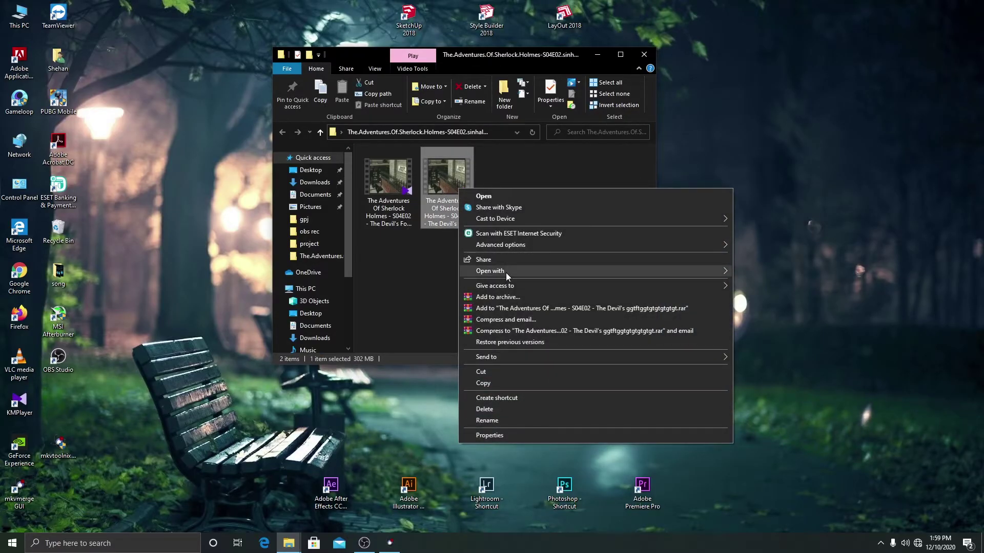
{"action": "mouse_move", "coordinate": [506, 273]}
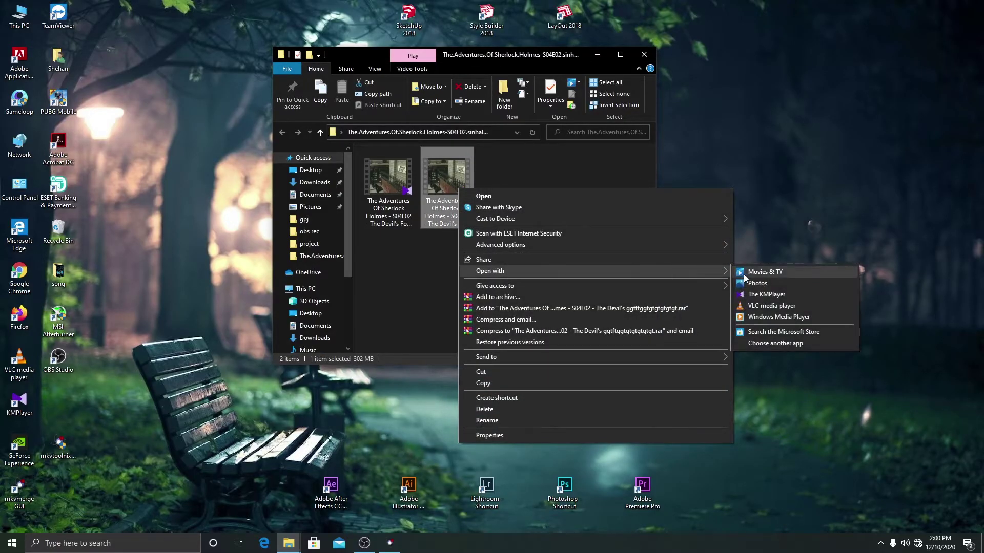
{"action": "left_click", "coordinate": [773, 296]}
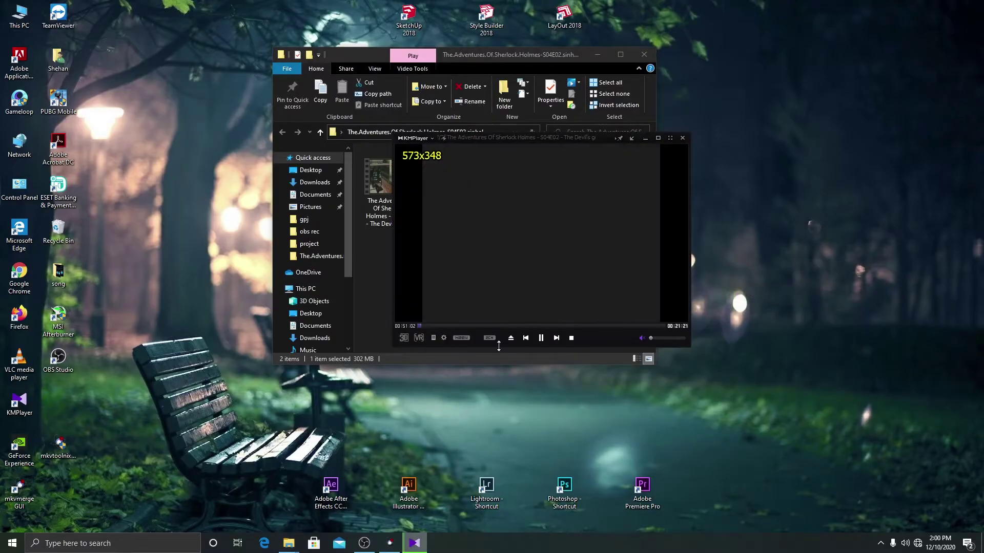
{"action": "left_click", "coordinate": [446, 326]}
{"action": "left_click", "coordinate": [461, 327]}
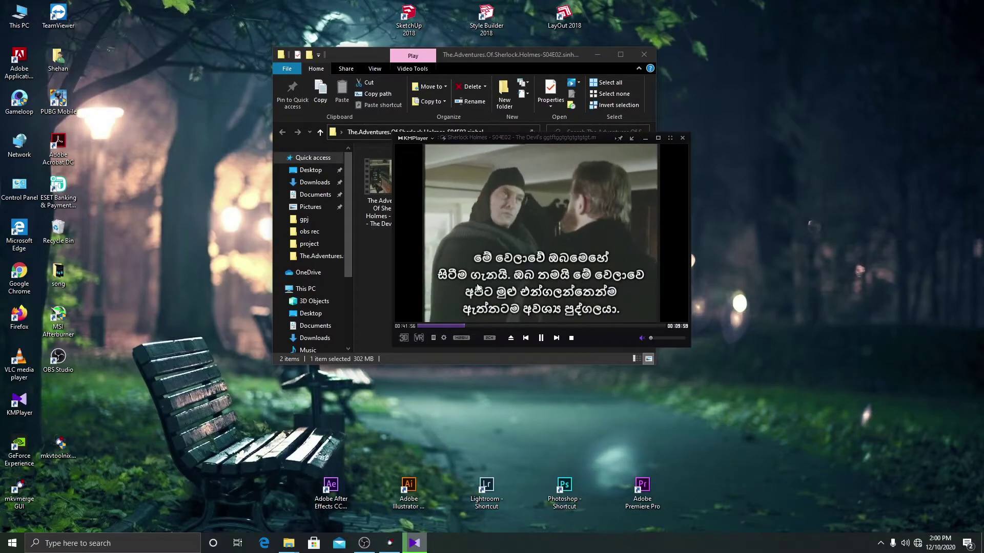
{"action": "left_click", "coordinate": [682, 137]}
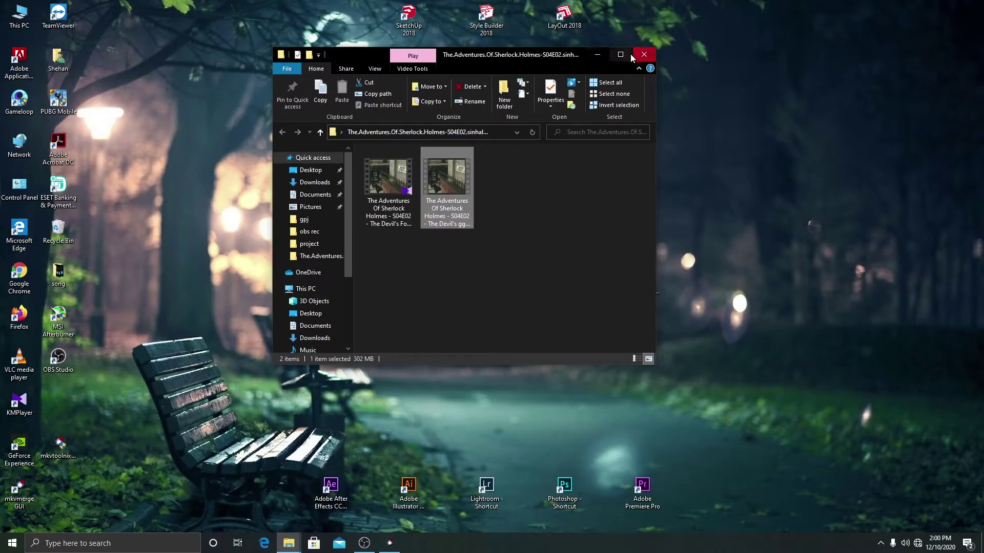
Show the desktop and delete the Sherlock Holmes SRT subtitle file from it.
{"action": "key", "text": "super+d"}
{"action": "right_click", "coordinate": [642, 265]}
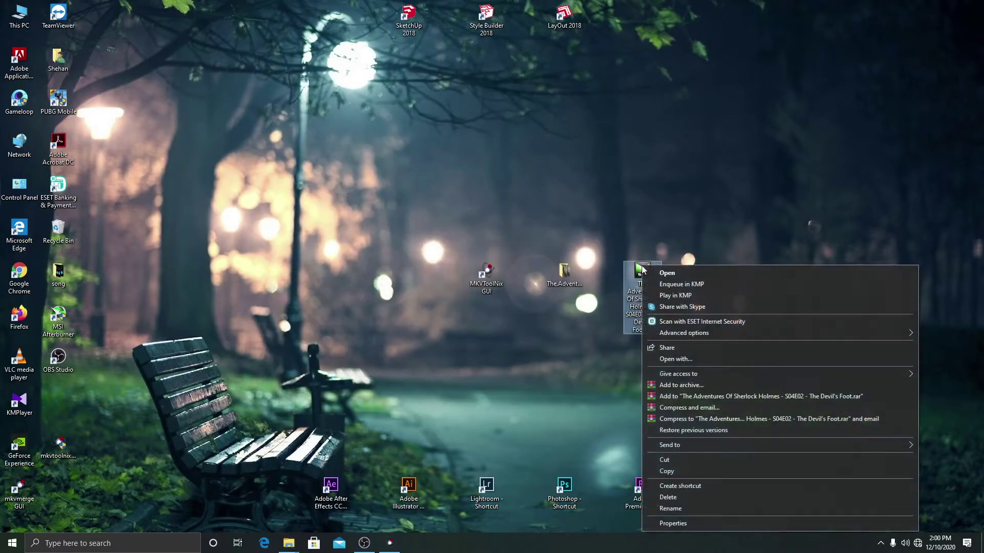
{"action": "left_click", "coordinate": [666, 496]}
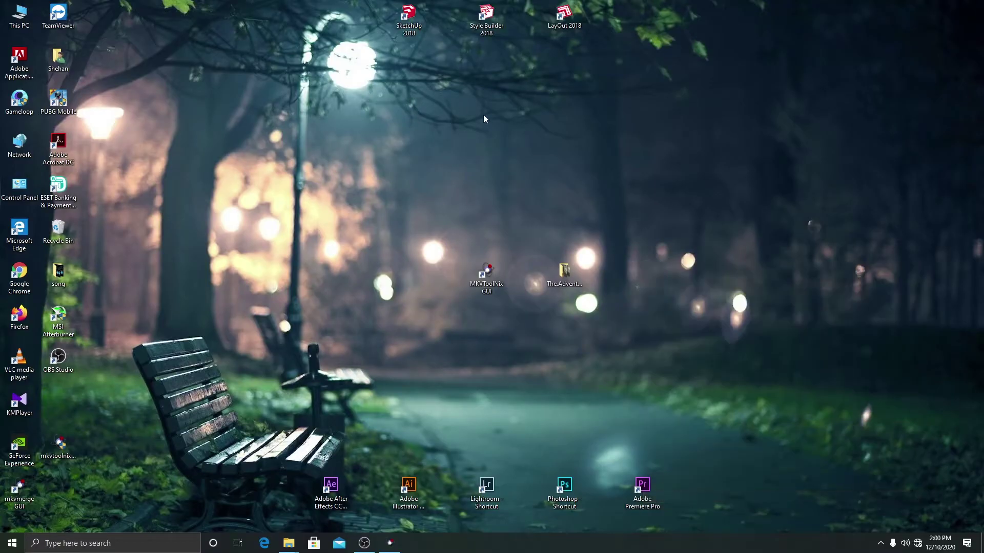
Reopen the Sherlock Holmes folder, play the new MKV file in the default player, and close the player.
{"action": "double_click", "coordinate": [562, 272]}
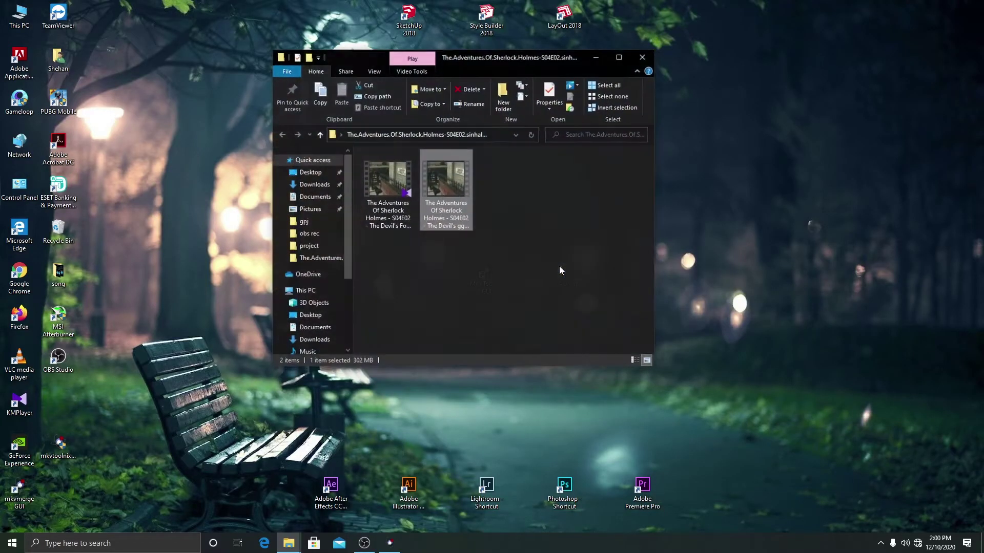
{"action": "double_click", "coordinate": [447, 178]}
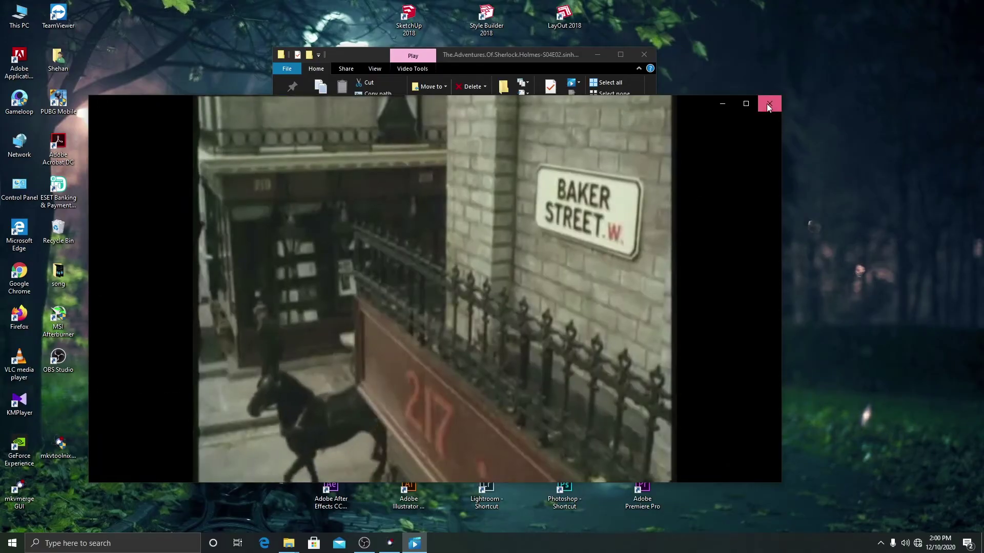
{"action": "left_click", "coordinate": [769, 104]}
Recheck the MKV's embedded subtitles in KMPlayer without the separate SRT file, skipping to about 10 min 18 s, and close the player.
{"action": "right_click", "coordinate": [472, 192]}
{"action": "mouse_move", "coordinate": [508, 291]}
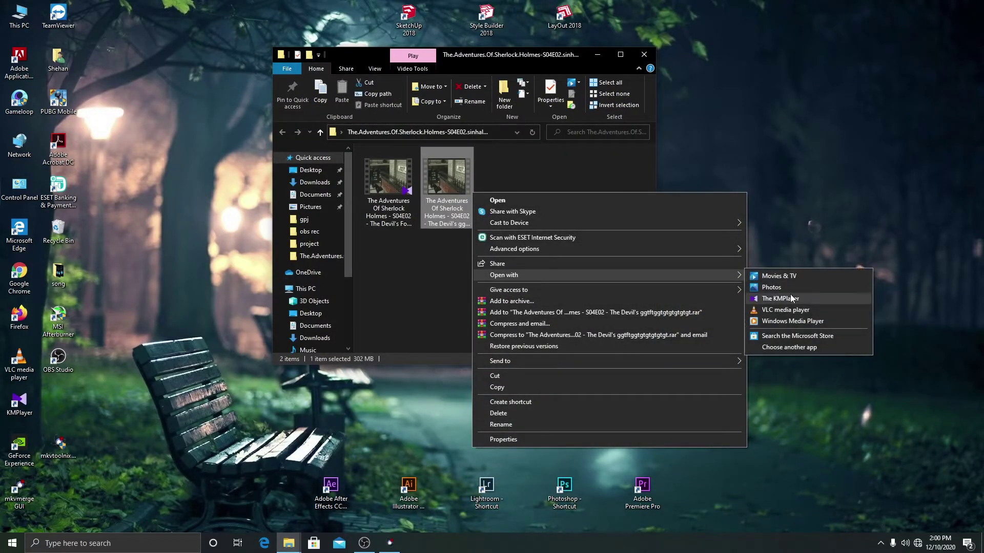
{"action": "left_click", "coordinate": [790, 294]}
{"action": "left_click", "coordinate": [455, 326]}
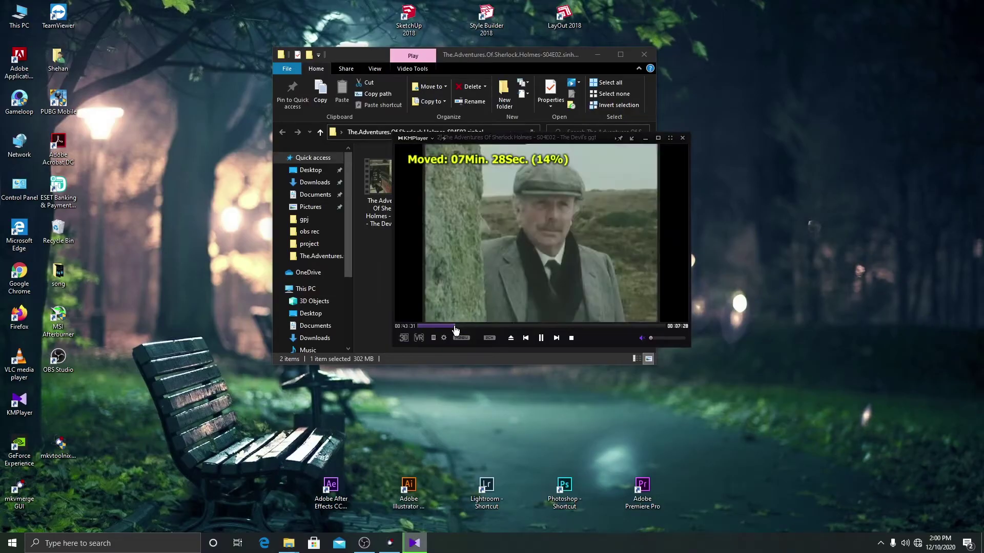
{"action": "left_click", "coordinate": [467, 326]}
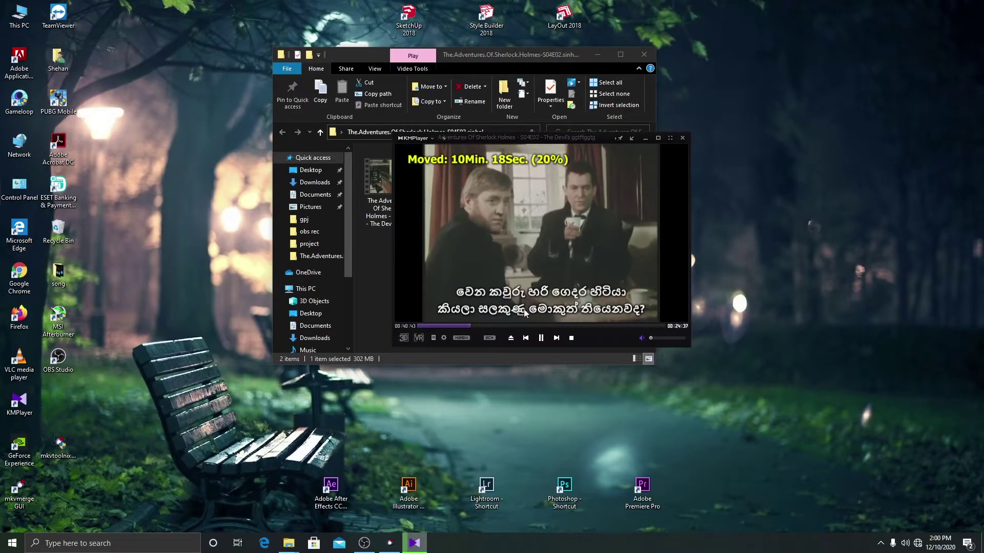
{"action": "left_click", "coordinate": [682, 138]}
Play the original MP4 in KMPlayer, skip through to about 22 min 18 s to check for subtitles, then close the player and minimize the folder.
{"action": "left_click", "coordinate": [554, 217]}
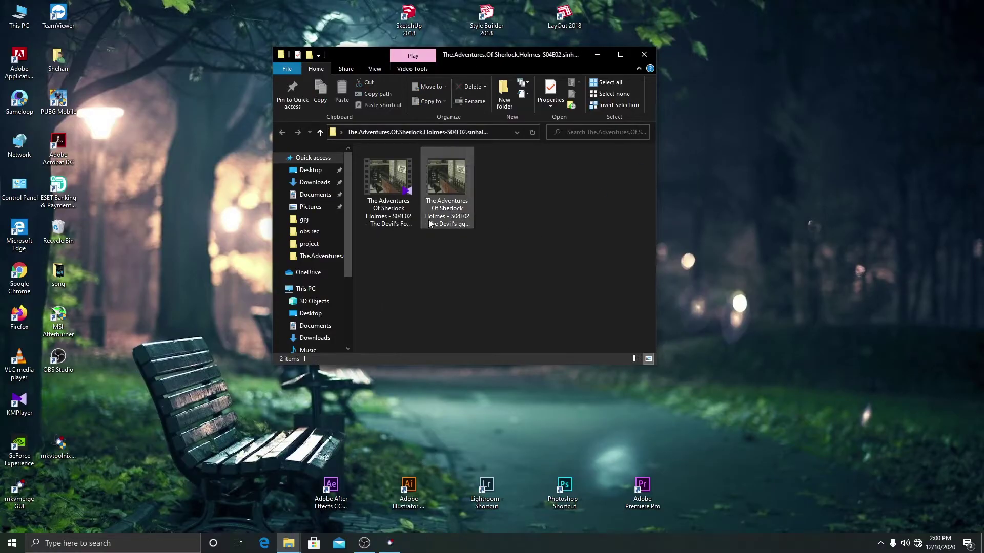
{"action": "double_click", "coordinate": [391, 167]}
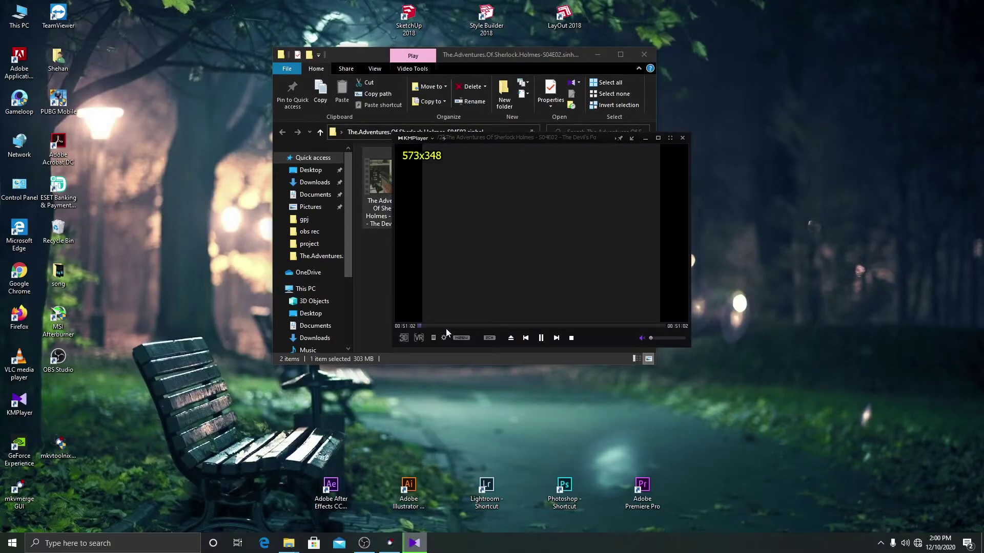
{"action": "left_click", "coordinate": [446, 328]}
{"action": "left_click", "coordinate": [483, 327]}
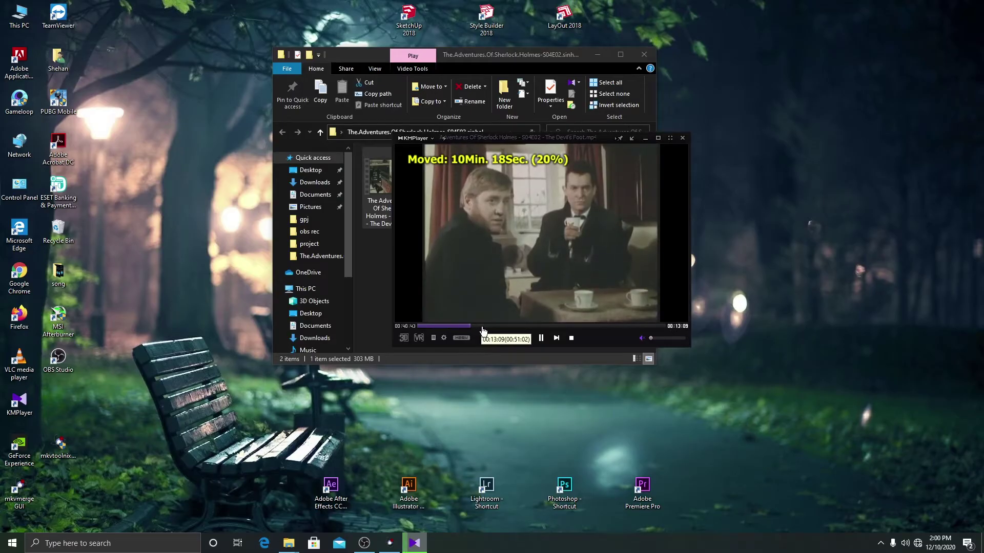
{"action": "left_click", "coordinate": [492, 330]}
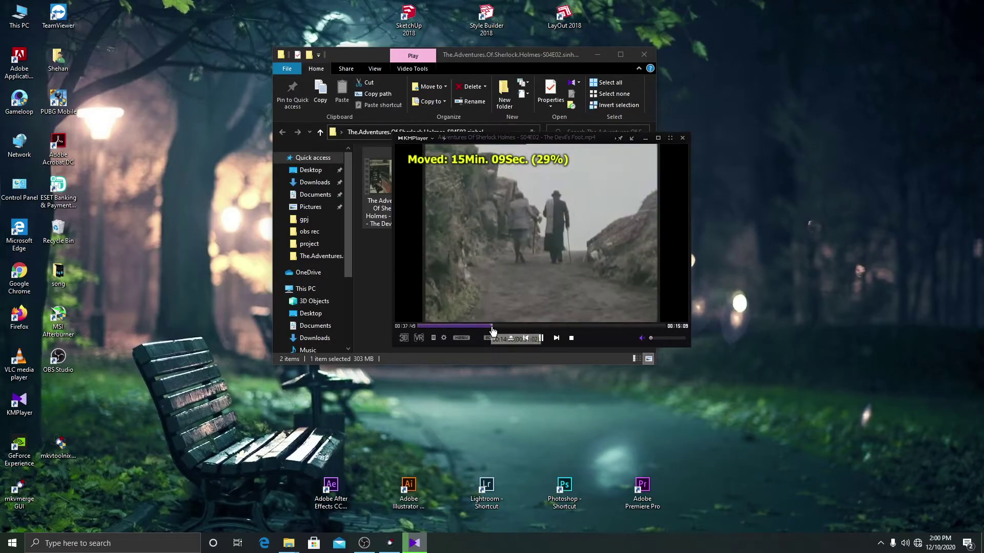
{"action": "left_click", "coordinate": [499, 332]}
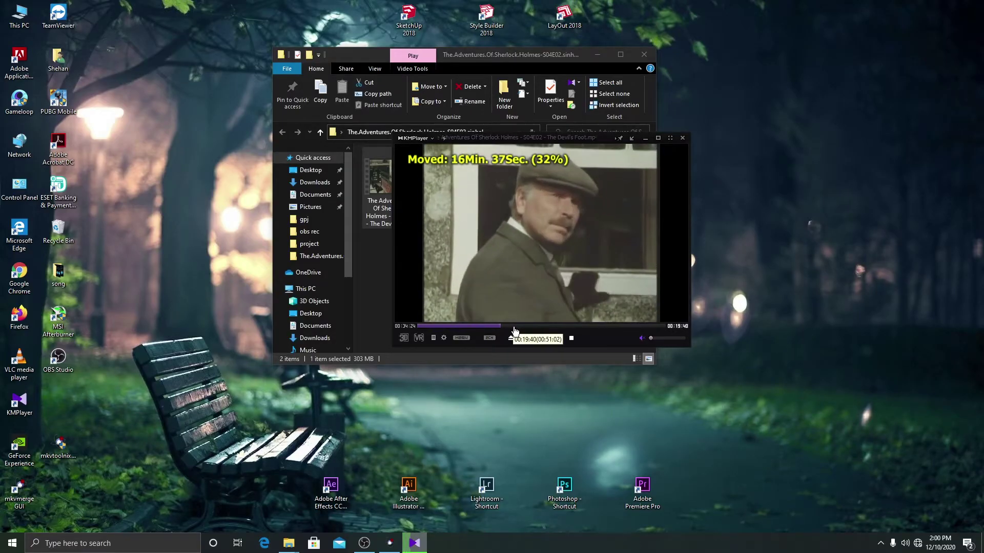
{"action": "left_click", "coordinate": [515, 331]}
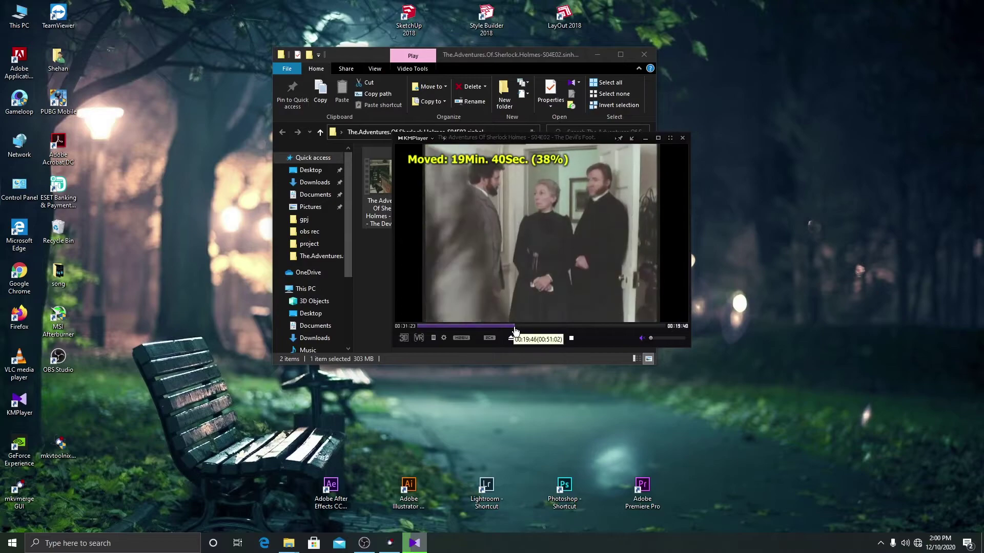
{"action": "left_click", "coordinate": [519, 333]}
{"action": "left_click", "coordinate": [528, 330]}
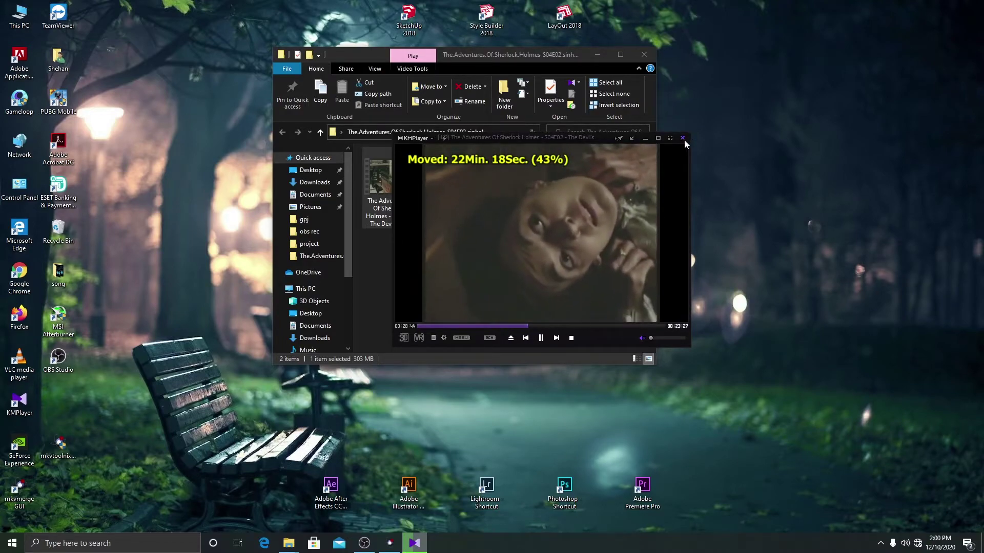
{"action": "left_click", "coordinate": [682, 138]}
{"action": "left_click", "coordinate": [545, 232]}
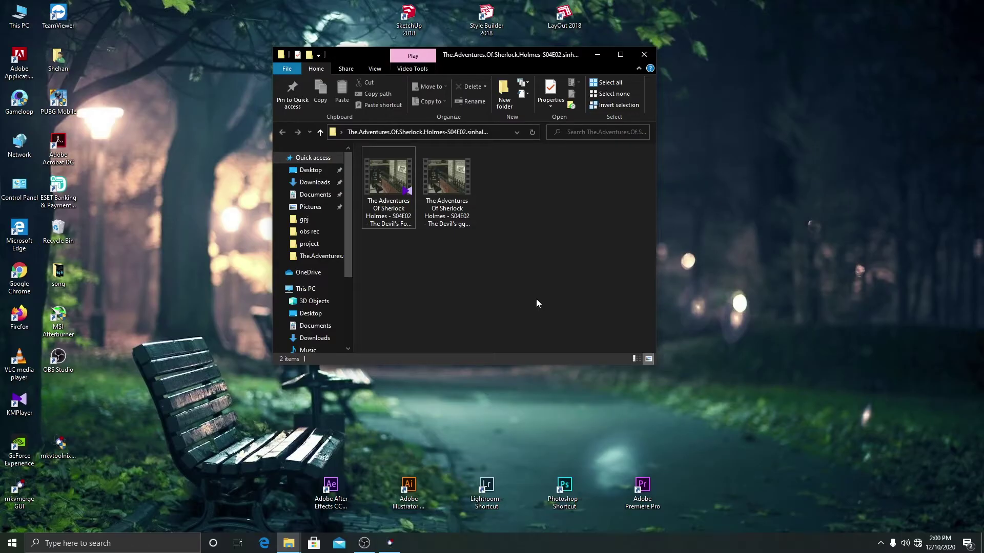
{"action": "left_click", "coordinate": [597, 55]}
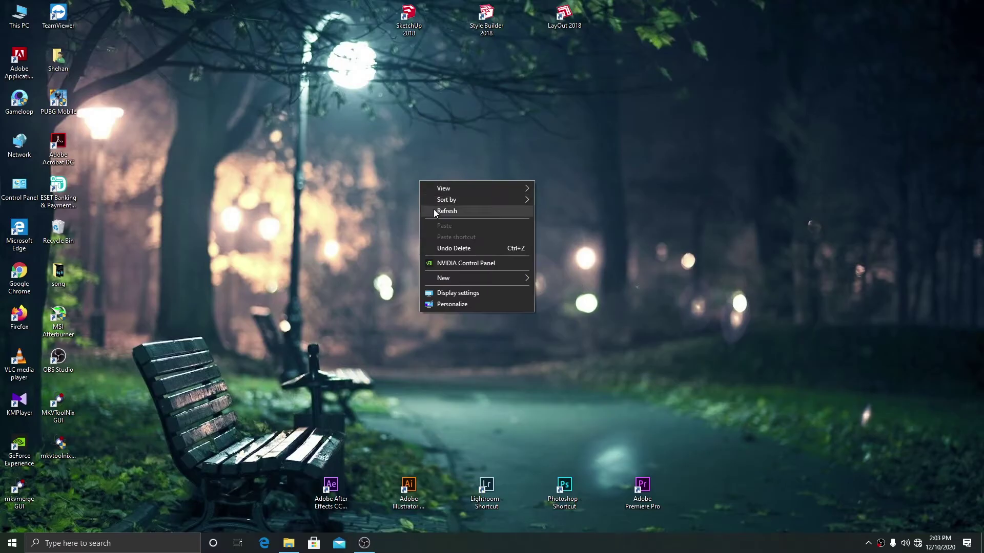
Refresh the desktop and place the mkvmerge GUI and MKVToolNix GUI shortcuts side by side in the middle of the desktop.
{"action": "left_click", "coordinate": [433, 209]}
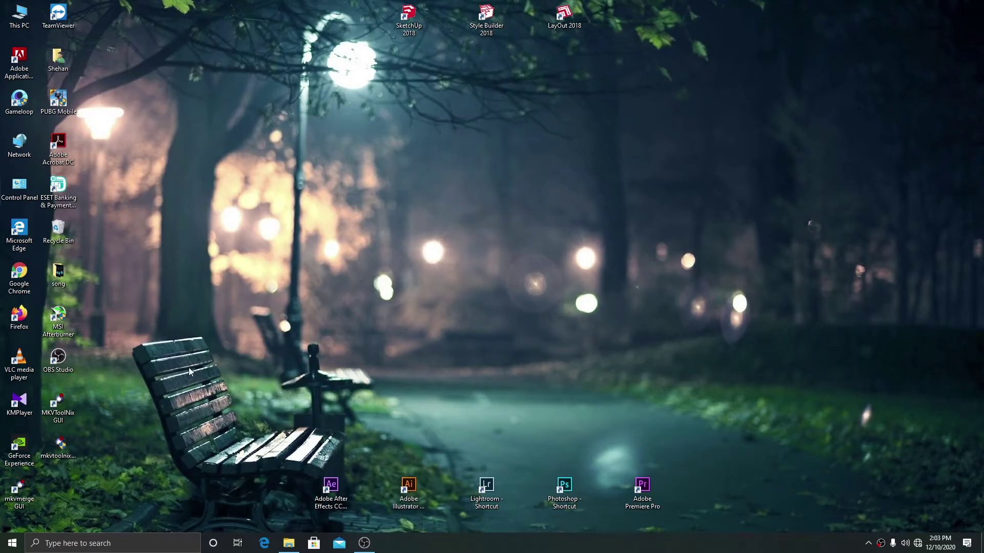
{"action": "left_click_drag", "start_coordinate": [71, 415], "coordinate": [382, 327]}
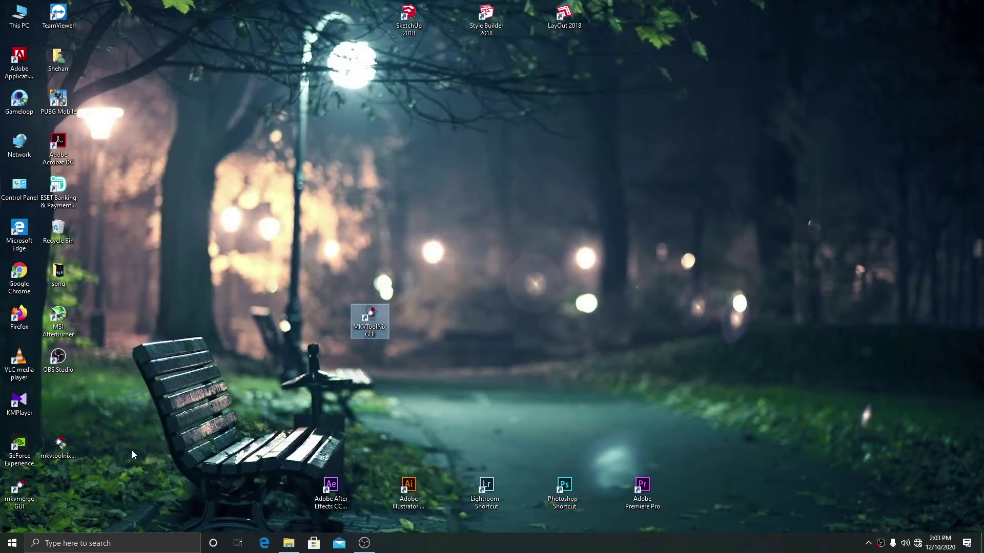
{"action": "left_click_drag", "start_coordinate": [14, 501], "coordinate": [252, 321]}
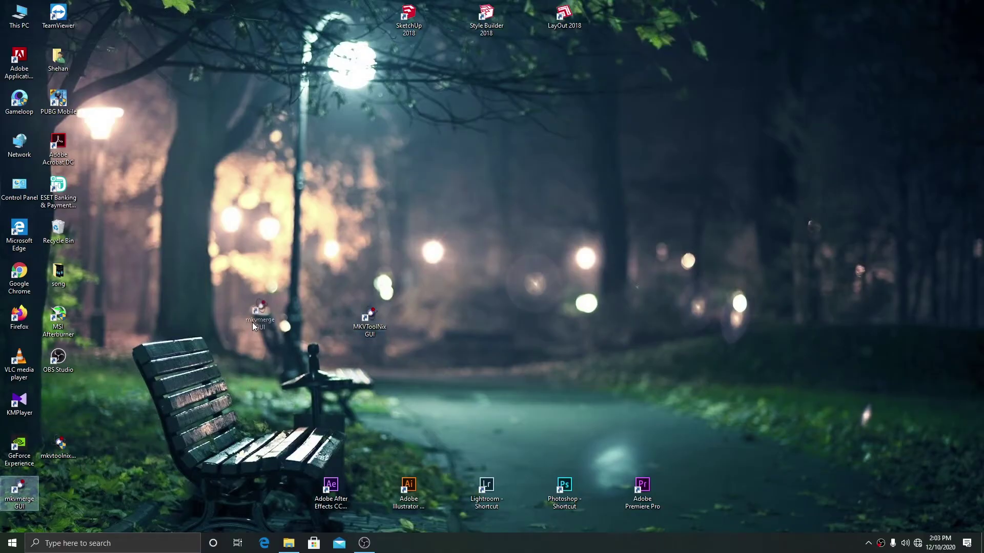
{"action": "left_click_drag", "start_coordinate": [376, 323], "coordinate": [517, 308]}
{"action": "left_click_drag", "start_coordinate": [248, 327], "coordinate": [404, 326]}
{"action": "left_click", "coordinate": [450, 352]}
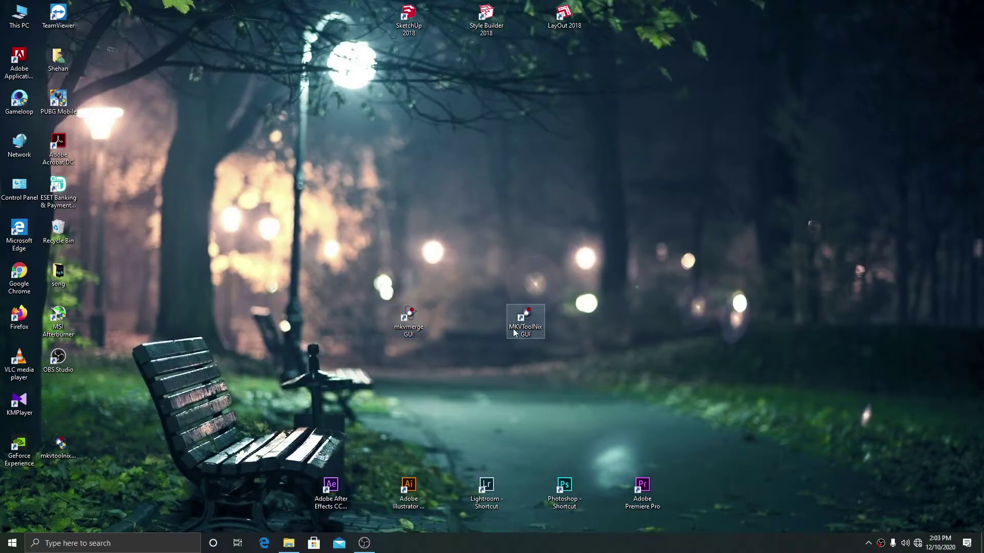
{"action": "left_click_drag", "start_coordinate": [408, 329], "coordinate": [408, 322]}
{"action": "left_click", "coordinate": [467, 335]}
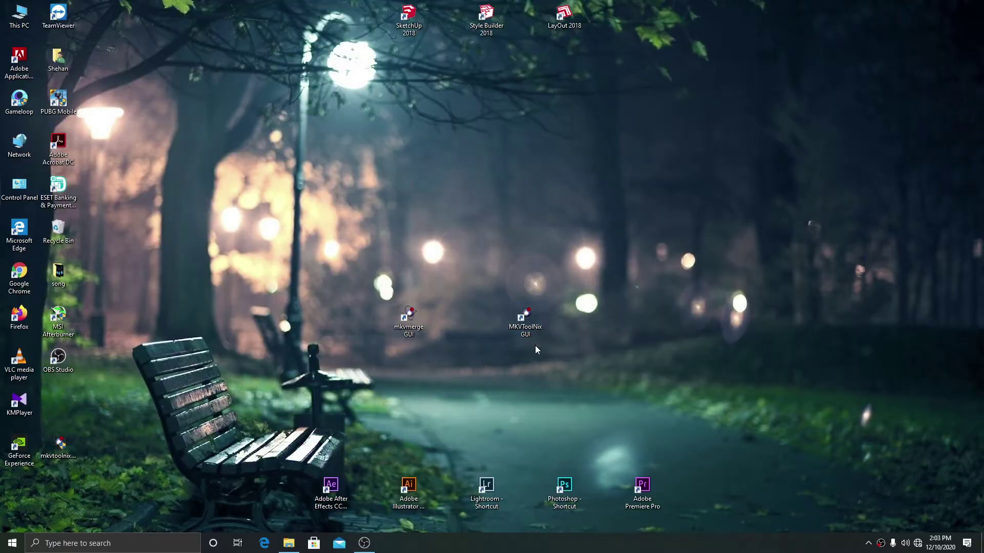
Open MKVToolNix GUI and mkvmerge GUI one after the other to view their main windows, closing each one.
{"action": "double_click", "coordinate": [525, 326]}
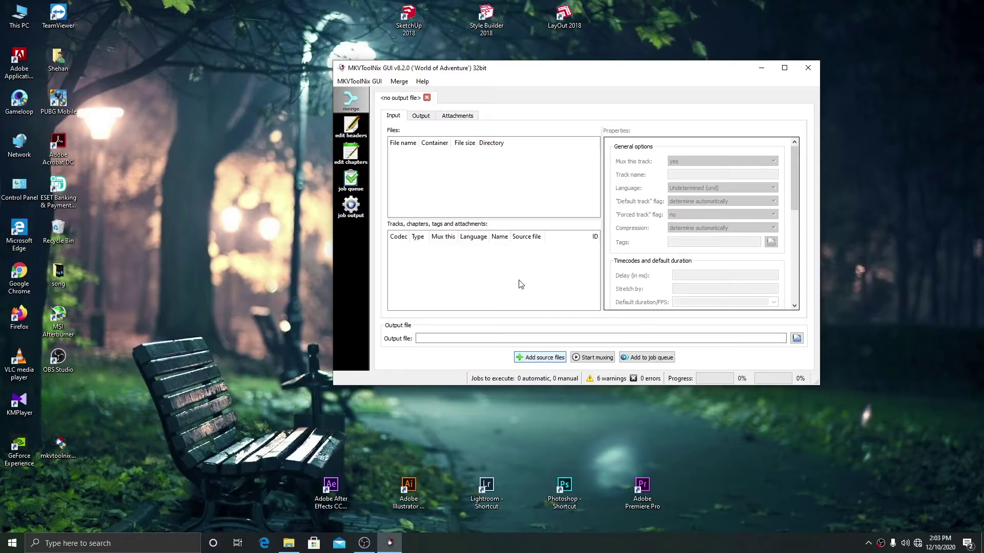
{"action": "left_click", "coordinate": [808, 67]}
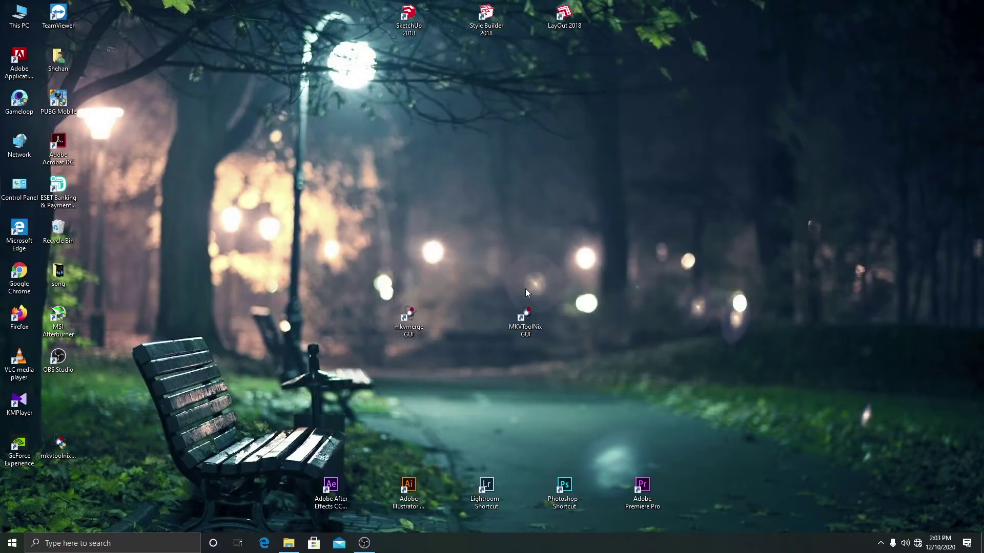
{"action": "double_click", "coordinate": [418, 334]}
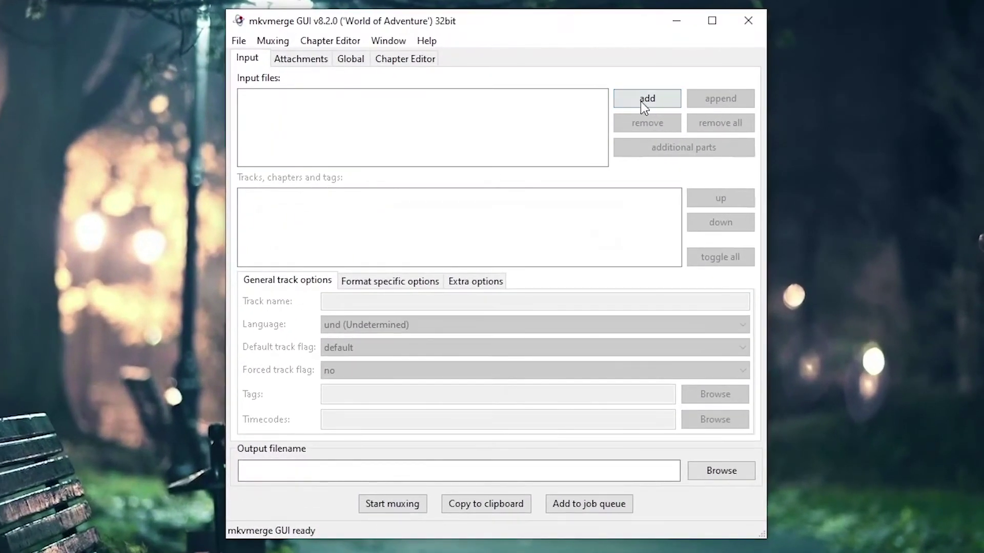
{"action": "left_click", "coordinate": [640, 102]}
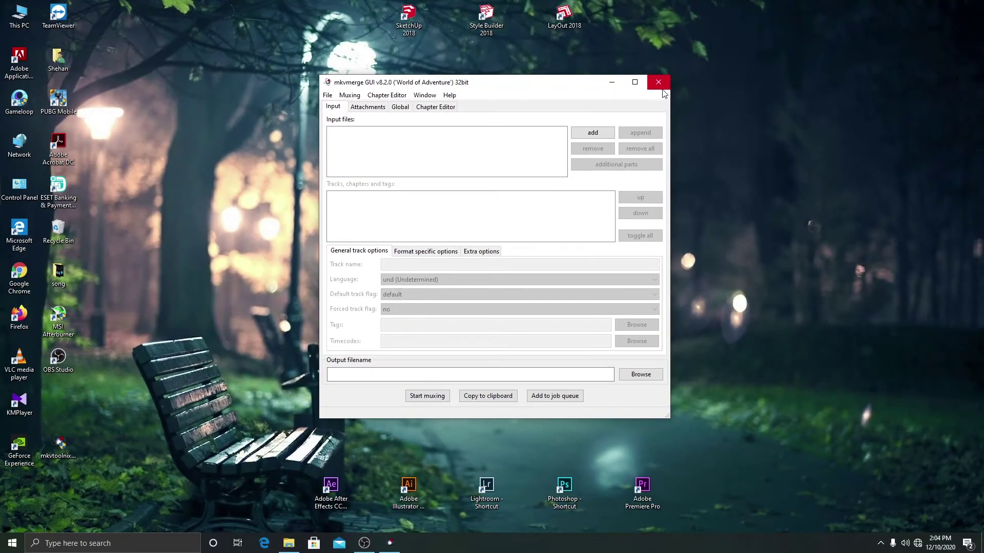
{"action": "left_click", "coordinate": [661, 86]}
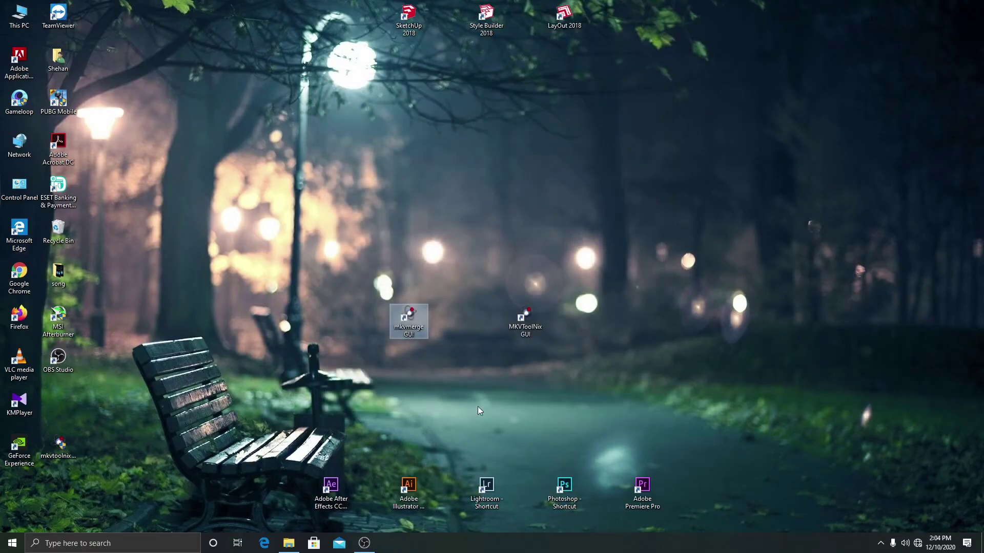